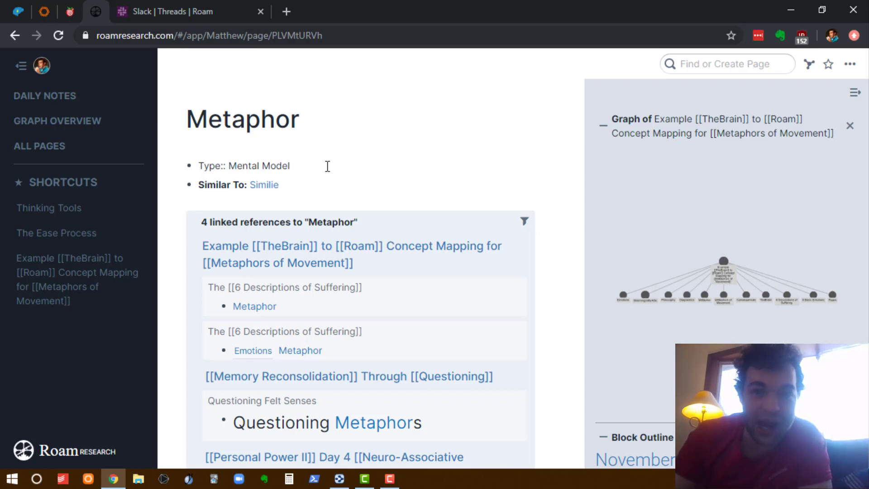
# Open the 'Example TheBrain to Roam' page and bring up TheBrain's Metaphors of Movement map beside it.
pyautogui.click(62, 286)
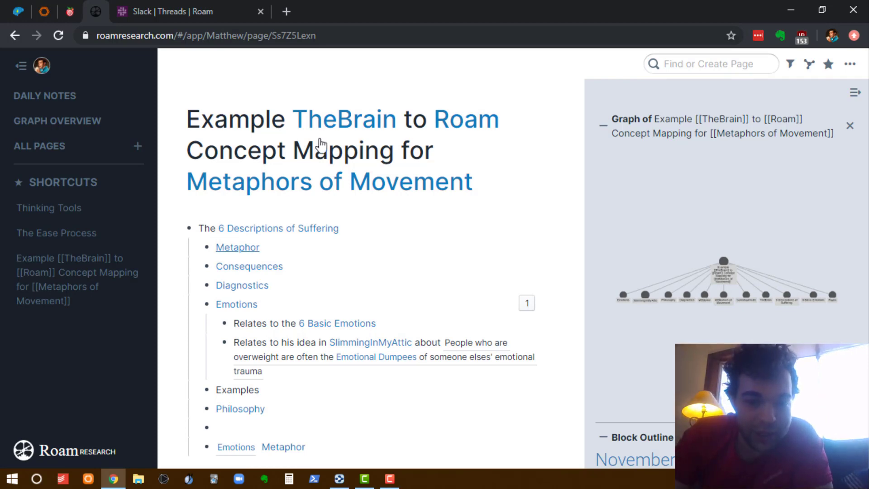
pyautogui.hotkey('alt', 'Tab')
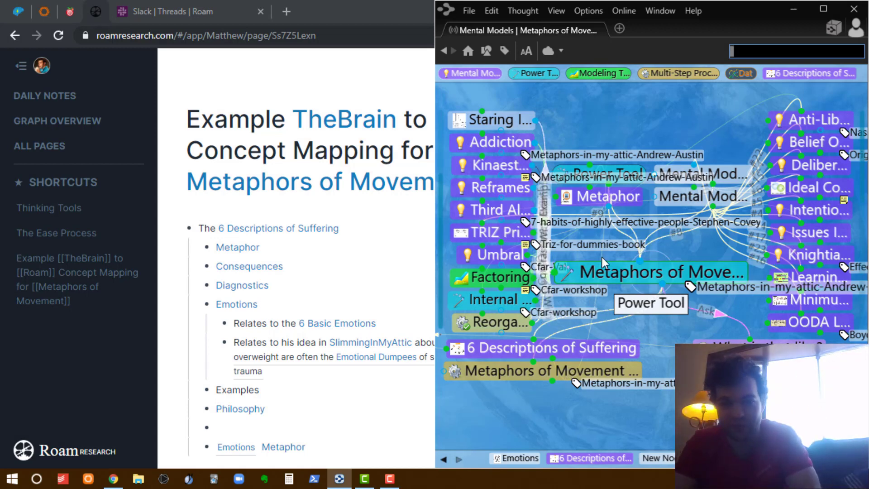
# Centre TheBrain on 6 Descriptions of Suffering, cancelling an accidental new child thought.
pyautogui.click(582, 351)
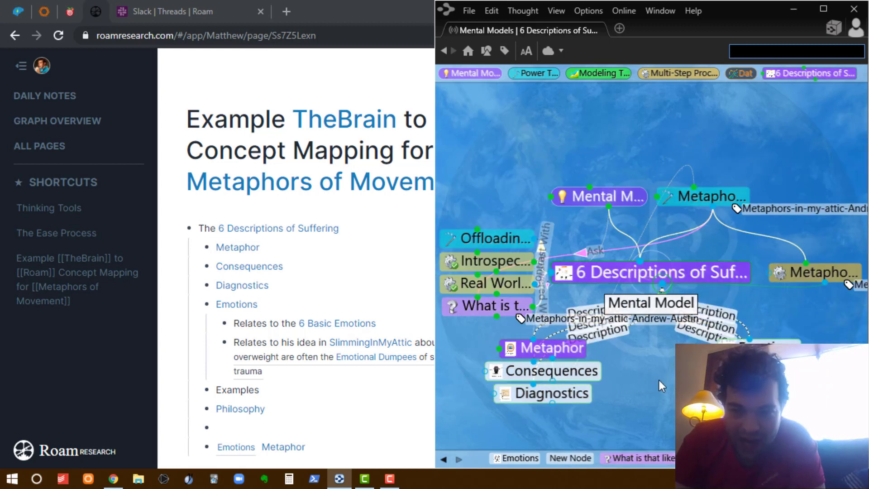
pyautogui.moveTo(656, 409); pyautogui.dragTo(650, 393)
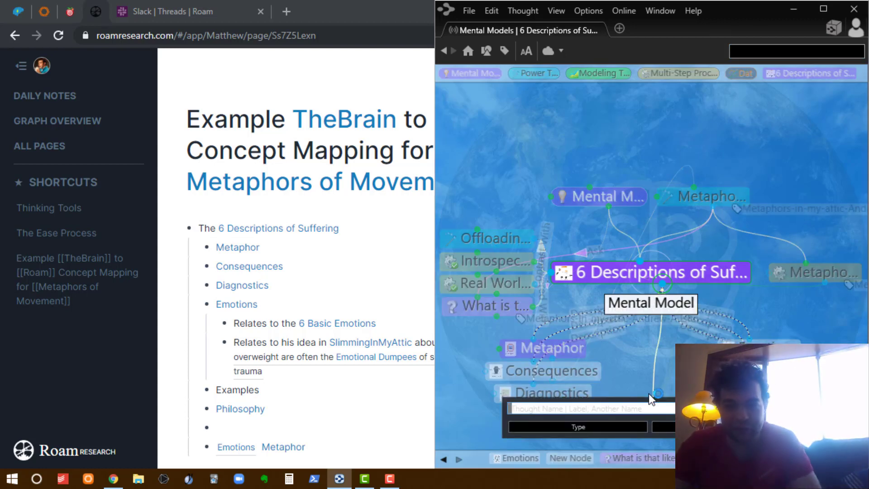
pyautogui.press('Escape')
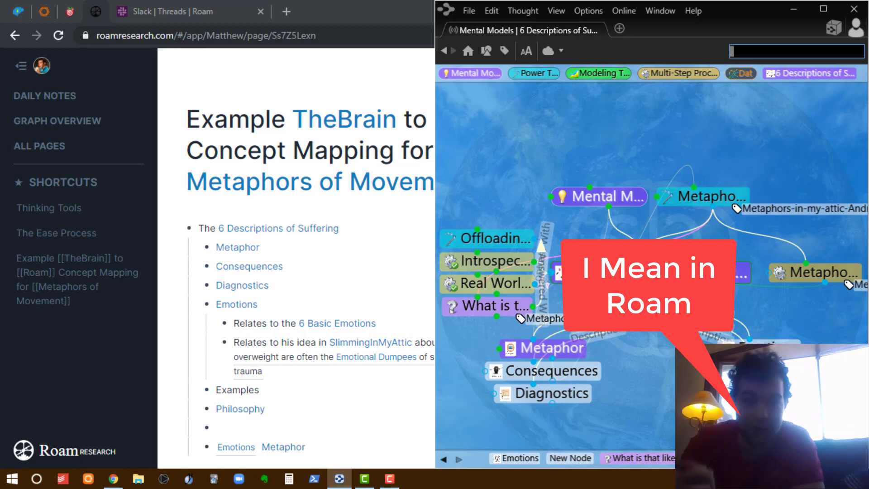
# Remove the trailing empty and Emotions Metaphor bullets, leaving Philosophy as the last child.
pyautogui.click(216, 122)
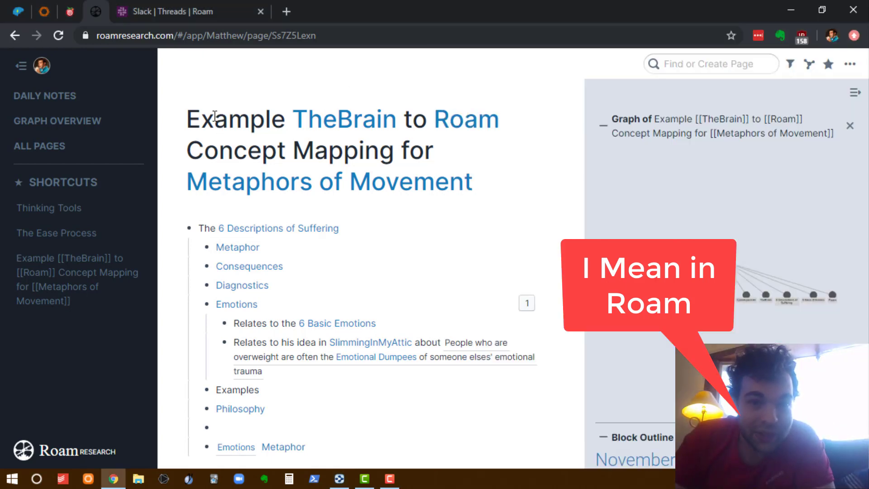
pyautogui.scroll(-1, 386, 409)
pyautogui.scroll(1, 331, 393)
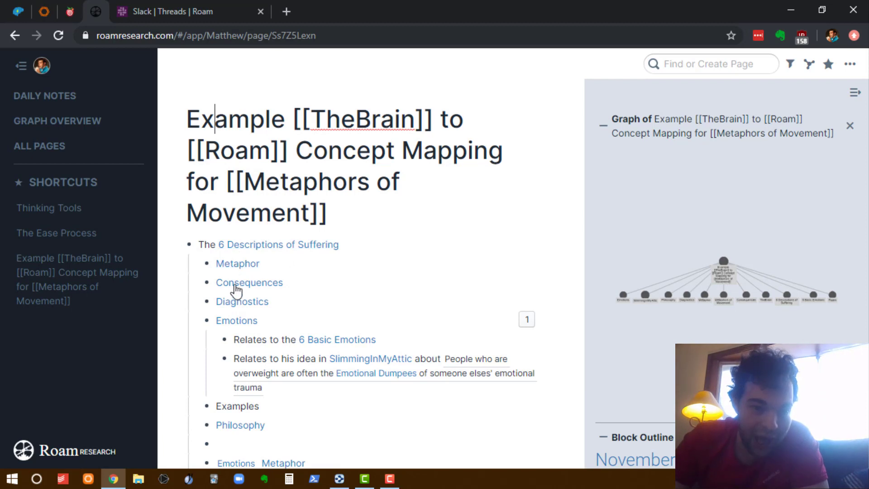
pyautogui.scroll(-2, 253, 347)
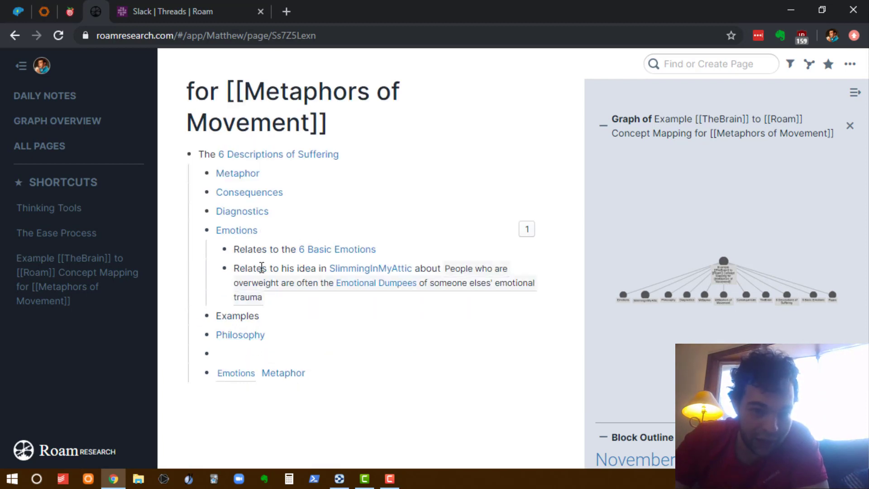
pyautogui.moveTo(325, 372); pyautogui.dragTo(207, 351)
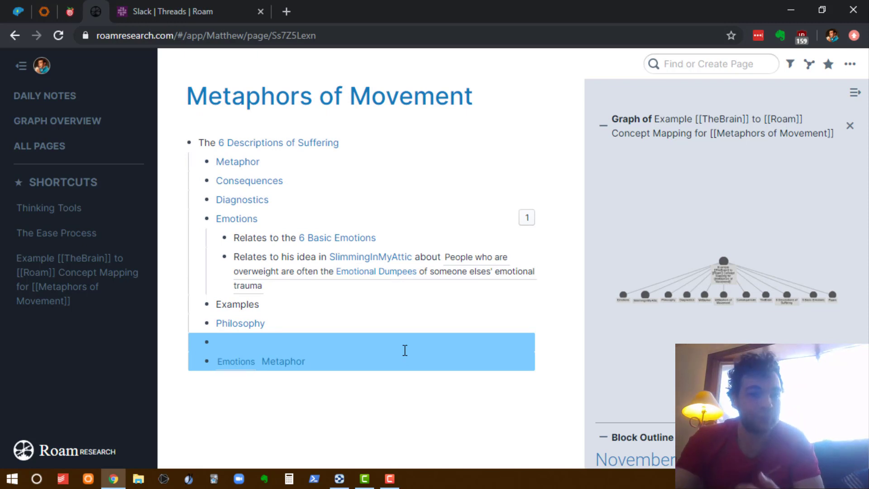
pyautogui.press('BackSpace')
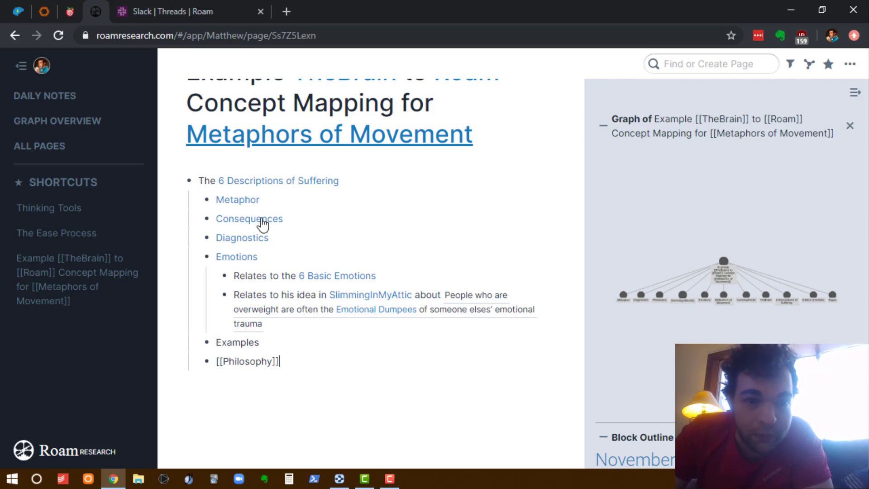
pyautogui.click(286, 183)
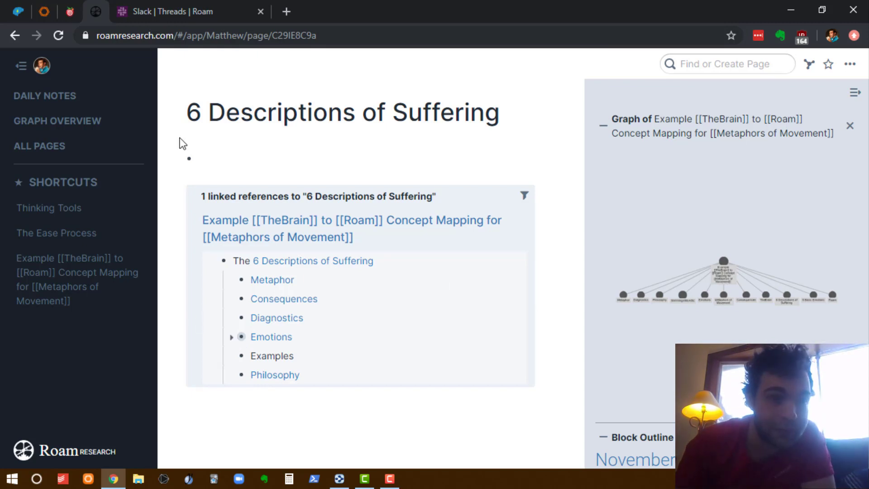
pyautogui.click(17, 37)
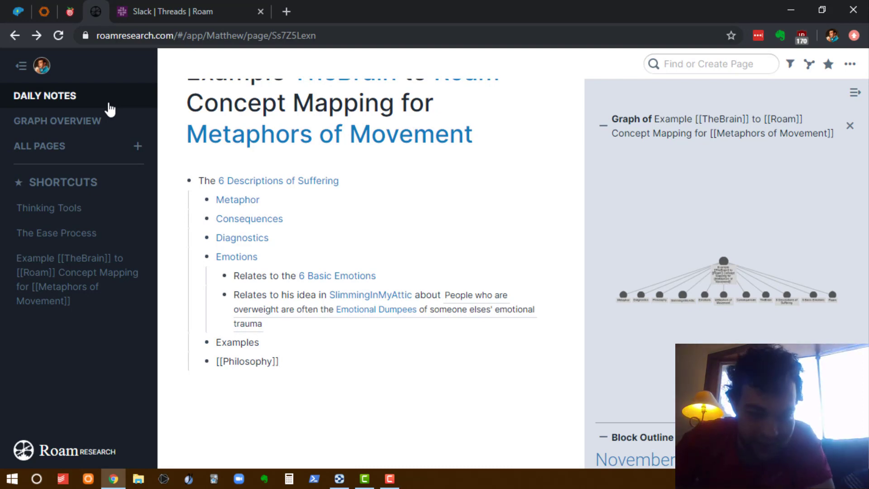
# Snap Chrome to the left, close Roam's page graph panel, and centre TheBrain on Introspection.
pyautogui.press('super+Left')
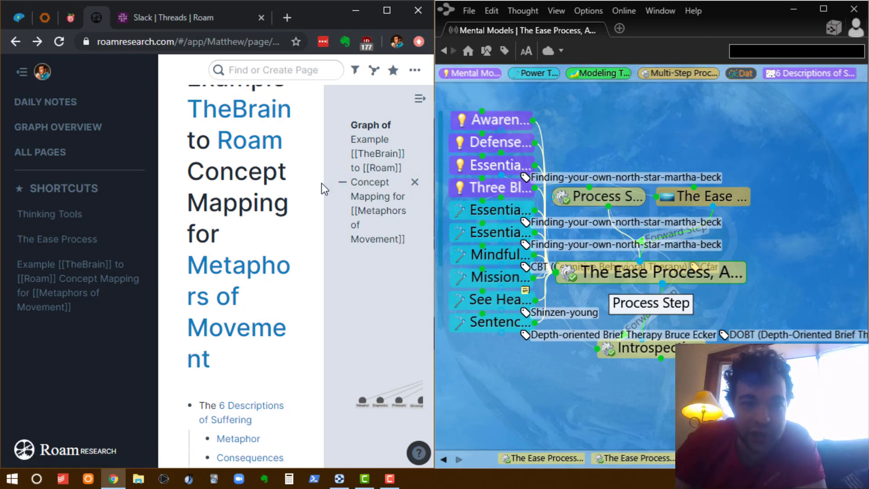
pyautogui.click(420, 99)
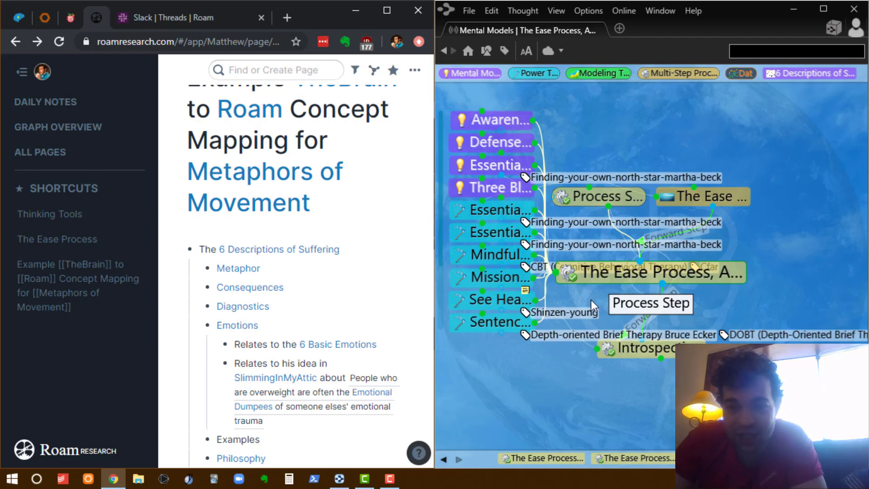
pyautogui.click(631, 347)
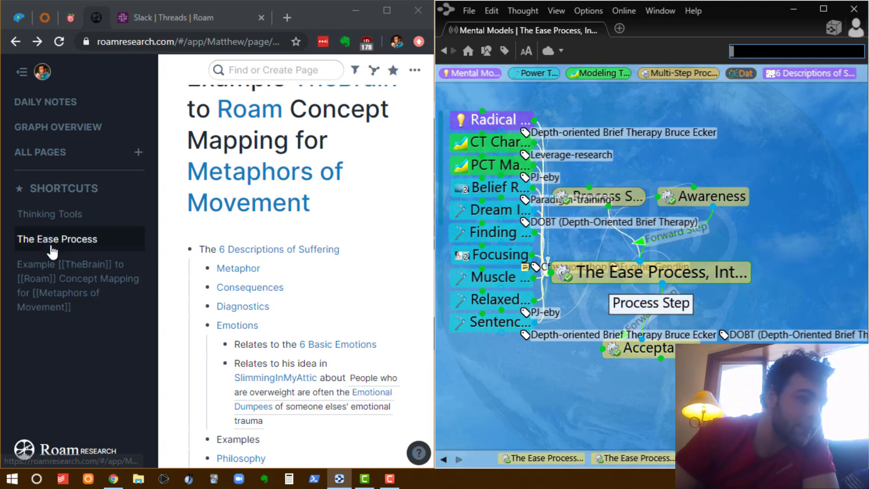
# Open The Ease Process page and inspect the raw link behind its Awareness step.
pyautogui.click(38, 233)
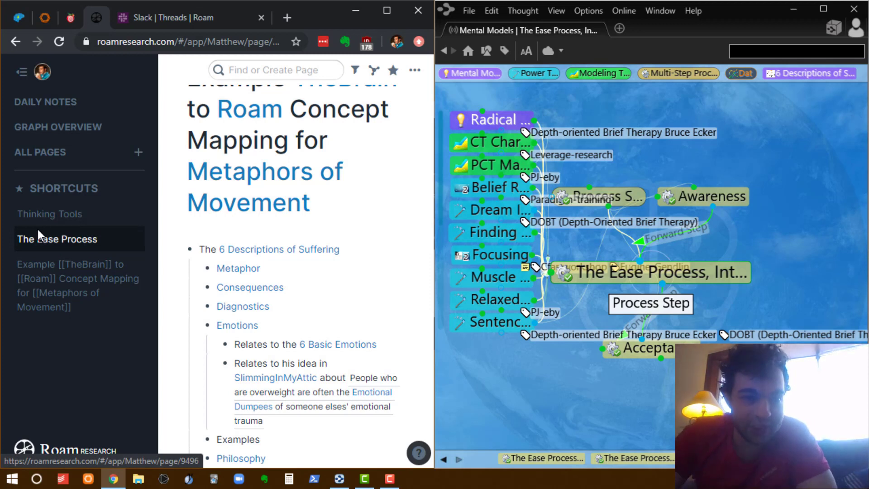
pyautogui.click(38, 232)
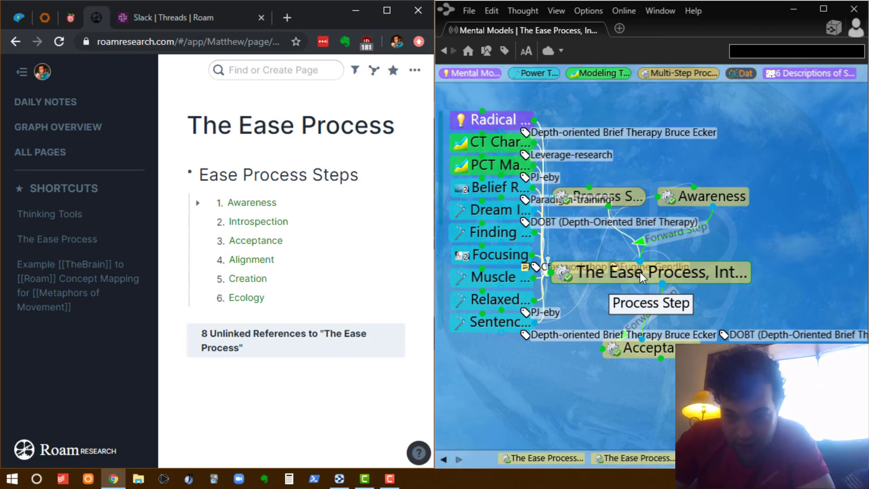
pyautogui.click(664, 350)
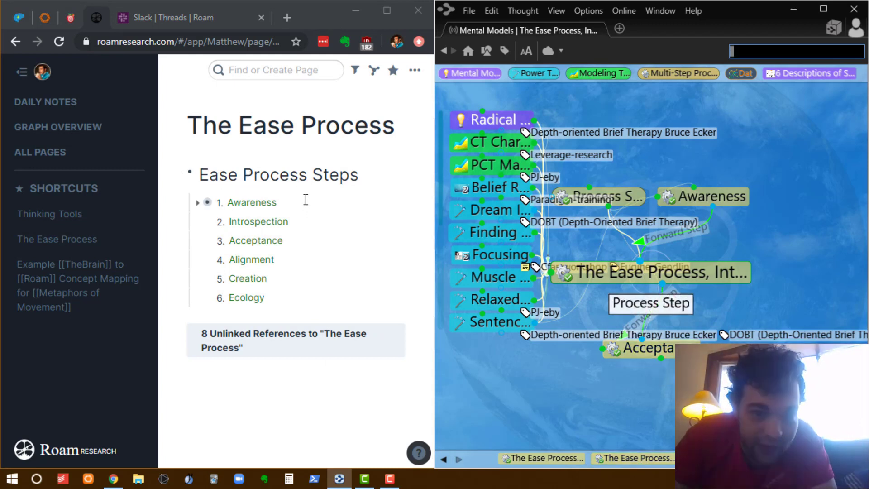
pyautogui.click(305, 199)
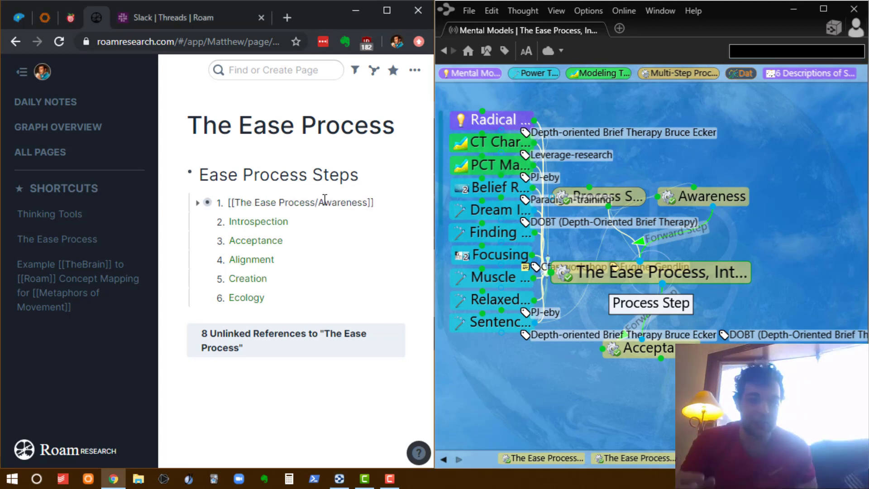
pyautogui.moveTo(335, 202); pyautogui.dragTo(314, 202)
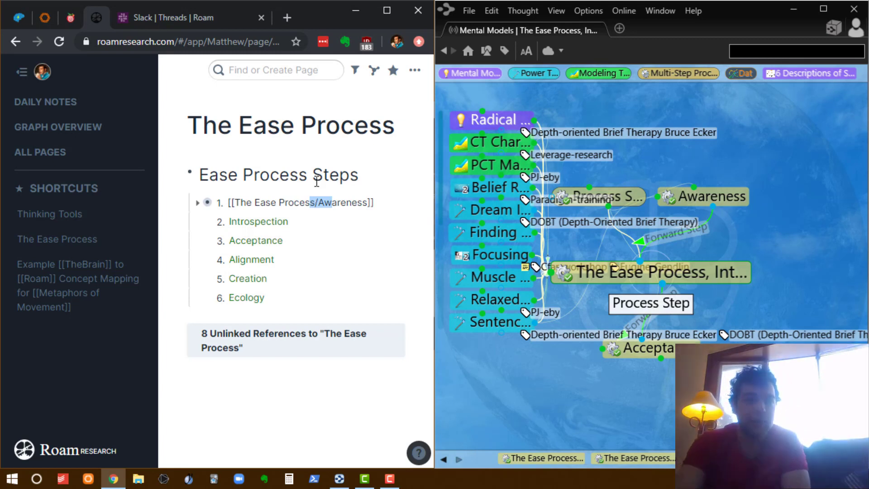
pyautogui.click(239, 168)
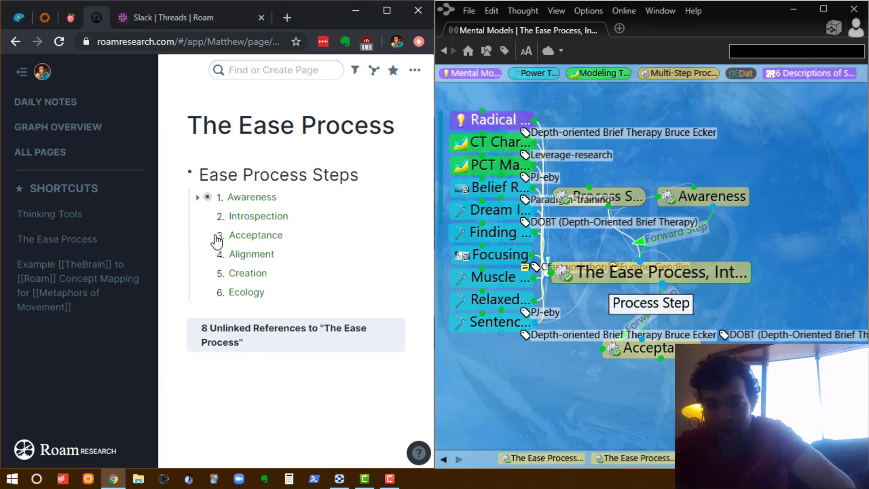
# Expand the Awareness step to reveal its notes, considerations and uses.
pyautogui.click(198, 198)
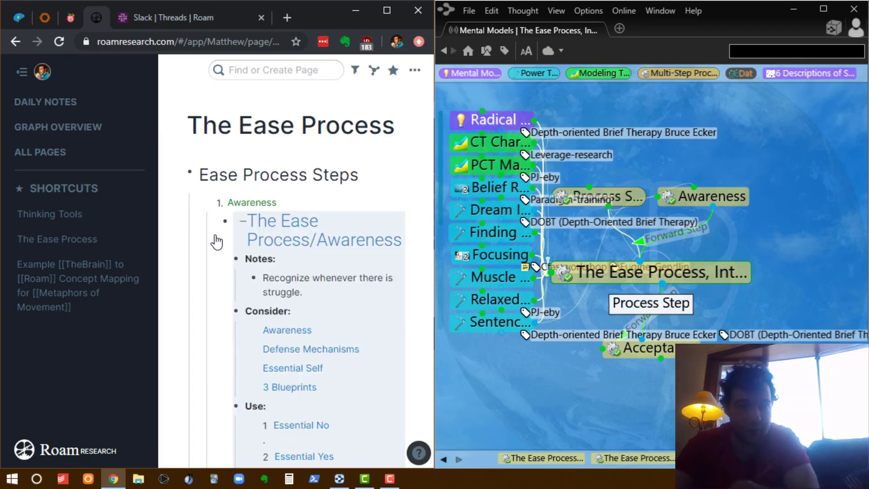
pyautogui.scroll(-2, 340, 357)
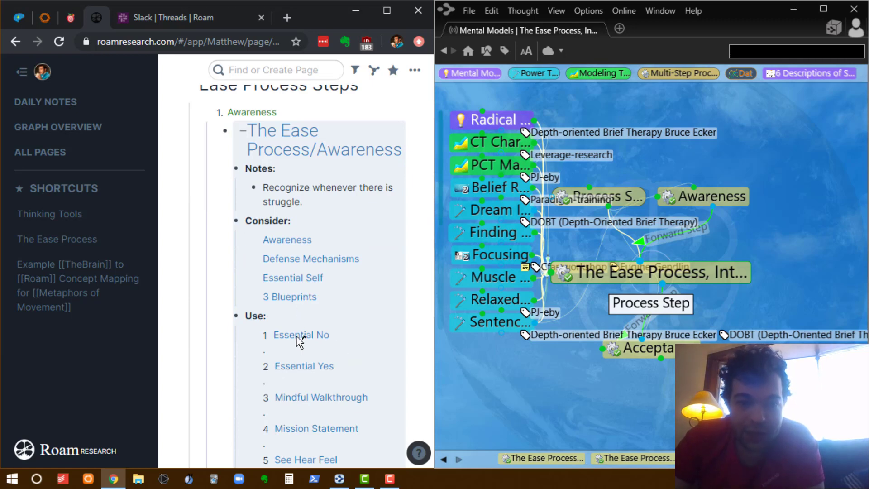
pyautogui.scroll(-4, 288, 226)
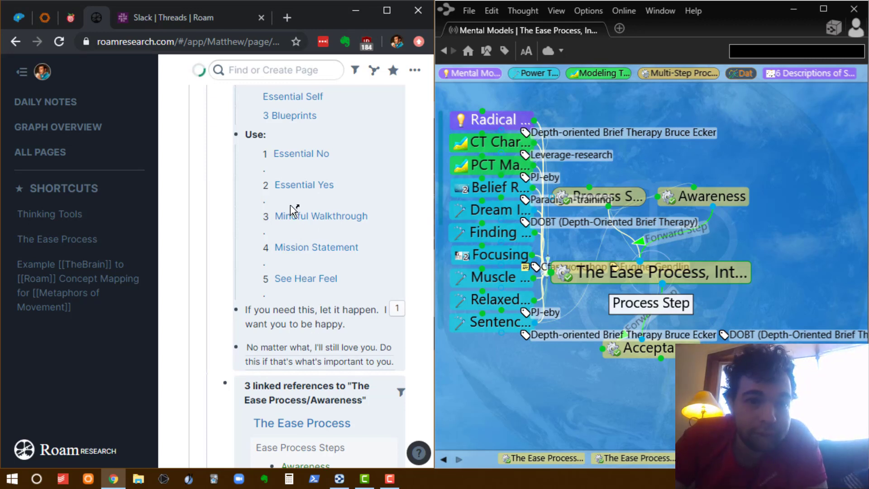
pyautogui.scroll(6, 253, 110)
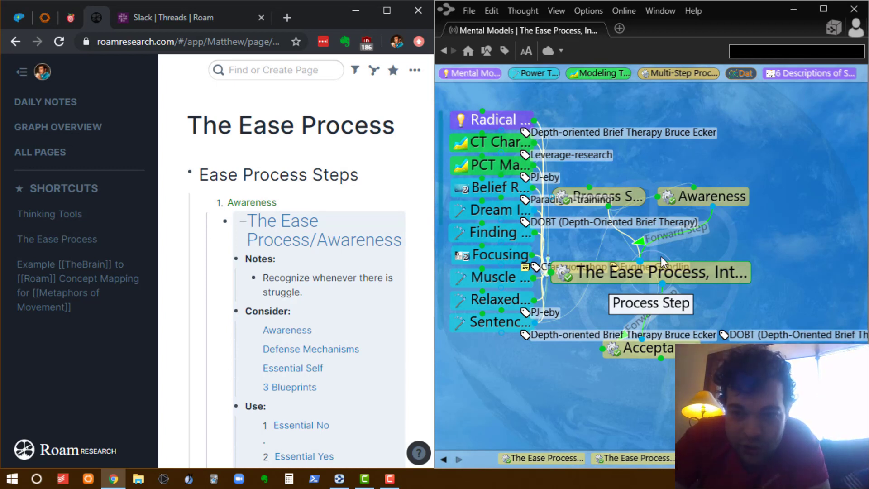
pyautogui.click(668, 280)
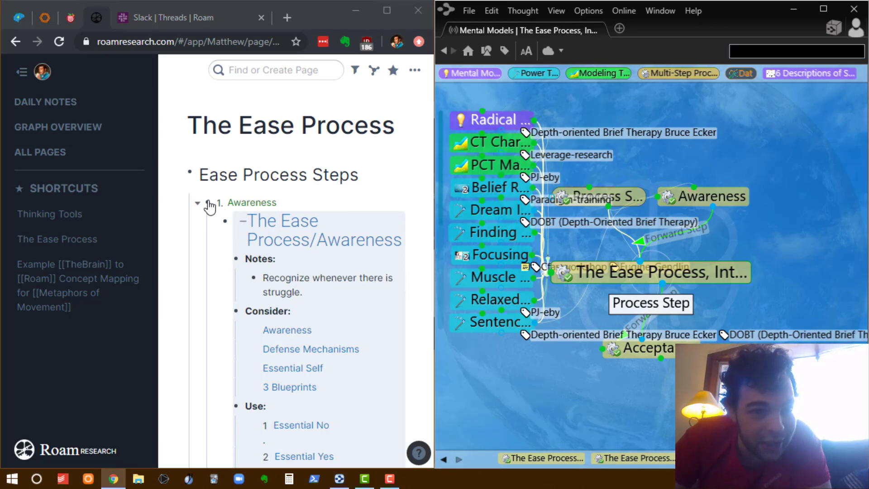
pyautogui.click(211, 209)
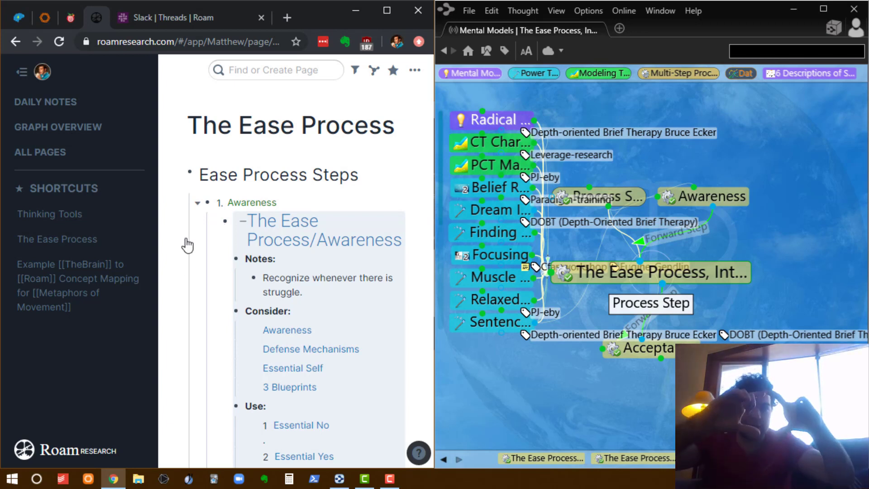
# Open the Awareness block on its own and snap the browser to the left half beside TheBrain.
pyautogui.click(188, 246)
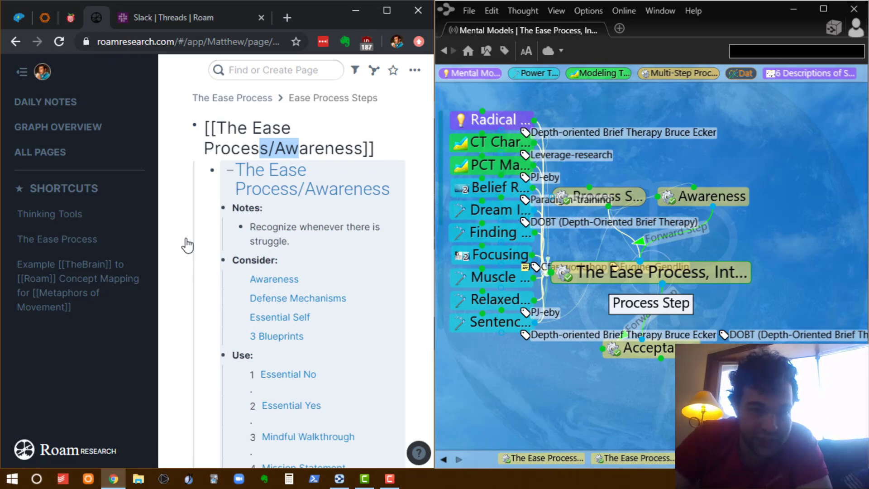
pyautogui.press('super+Up')
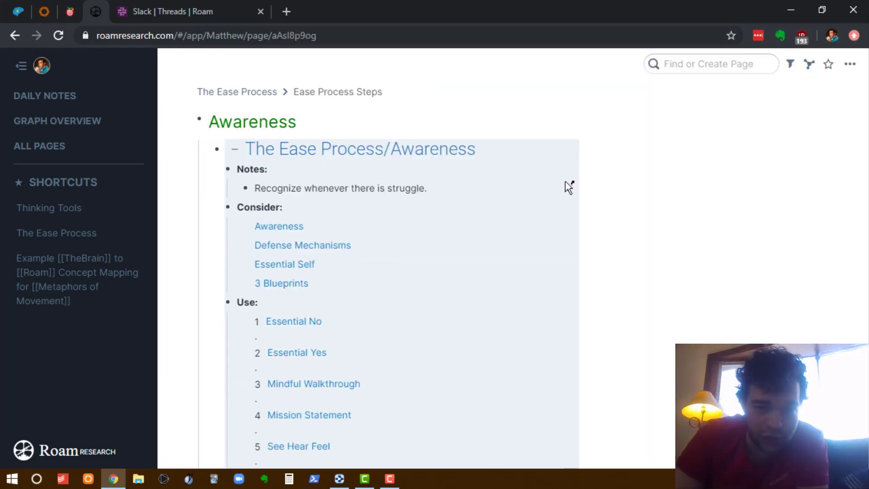
pyautogui.click(465, 132)
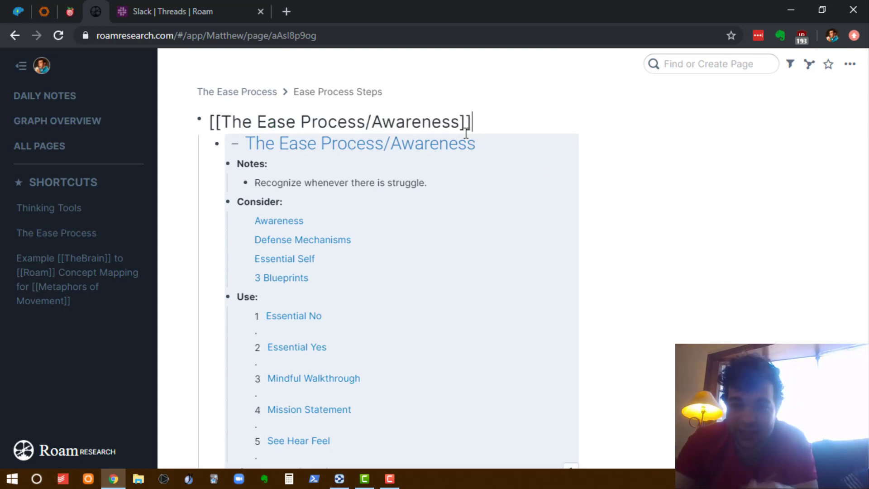
pyautogui.press('Print')
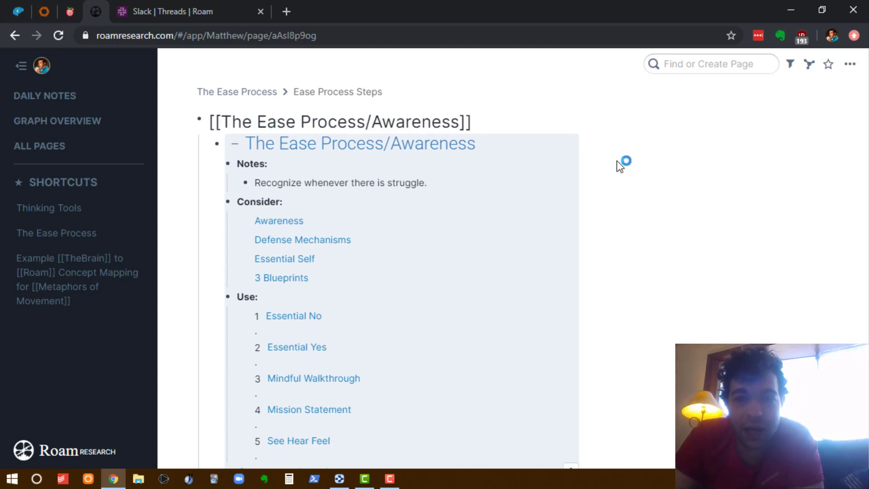
pyautogui.moveTo(2, 281); pyautogui.dragTo(2, 281)
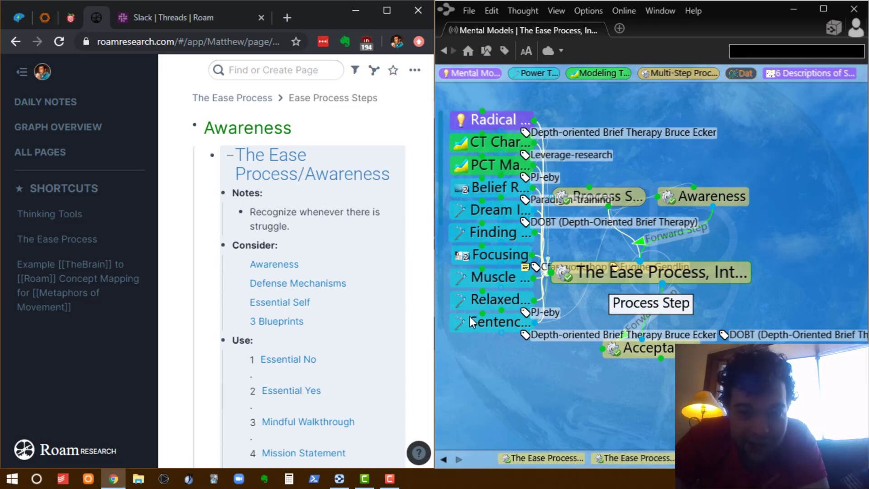
# Centre TheBrain on Muscle Testing, then return focus to the Roam browser.
pyautogui.click(484, 278)
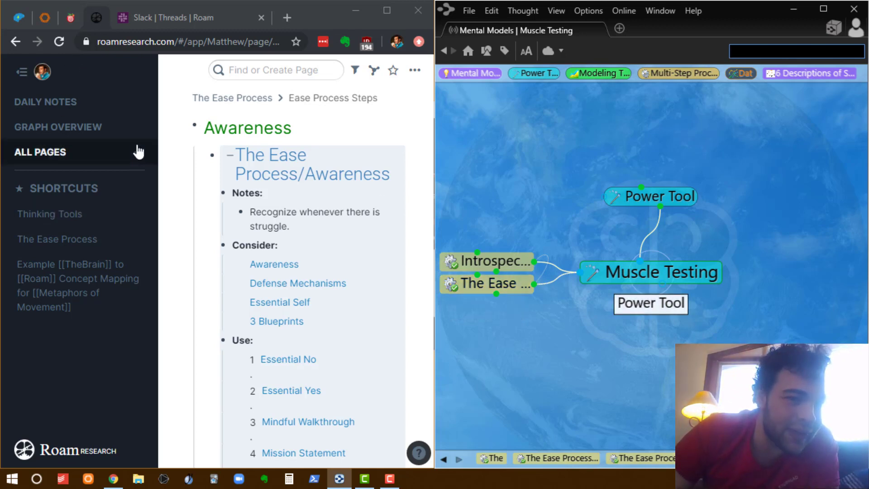
pyautogui.click(138, 155)
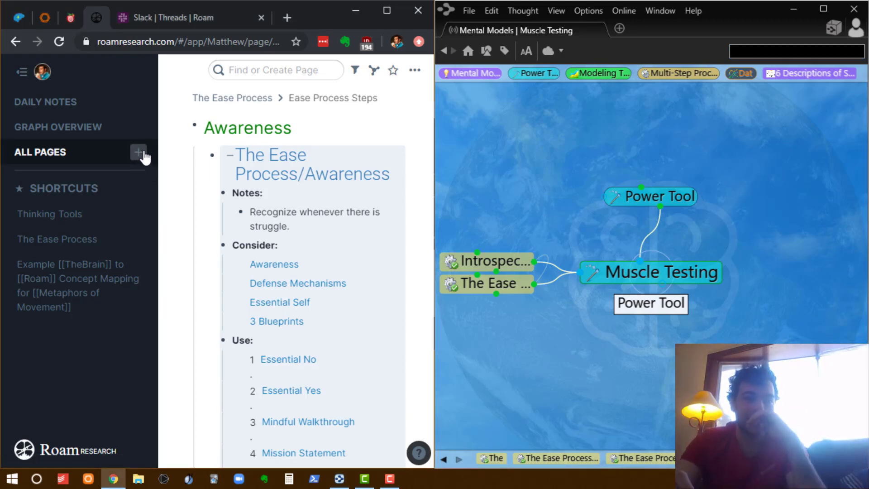
# Create a new page and title it 'Brainstorming about XYZ'.
pyautogui.click(143, 154)
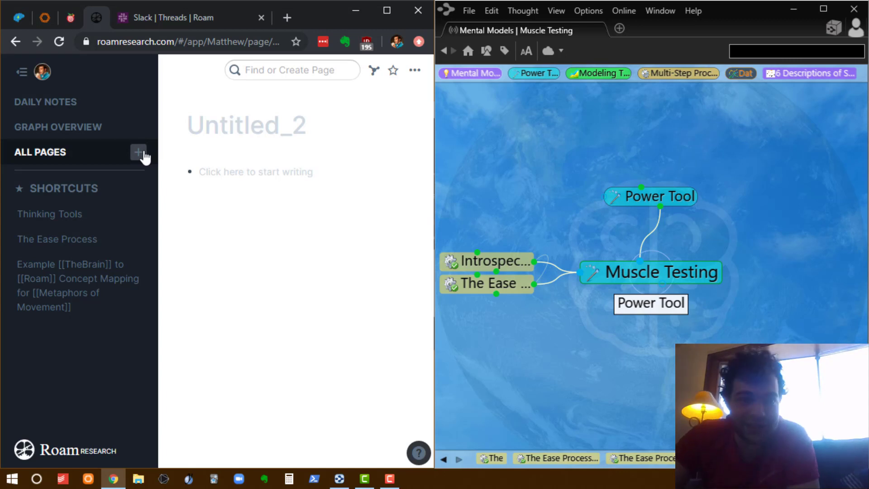
pyautogui.click(208, 120)
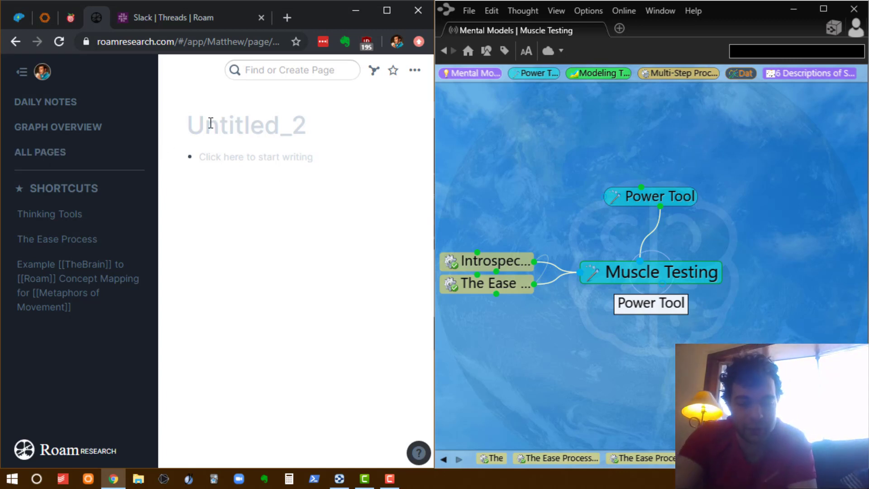
pyautogui.write('Bri')
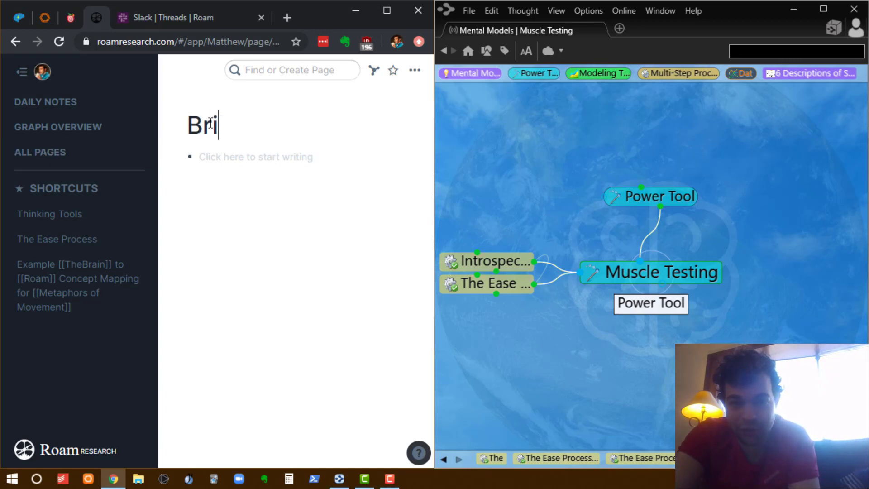
pyautogui.press('BackSpace')
pyautogui.write('ainstormign about')
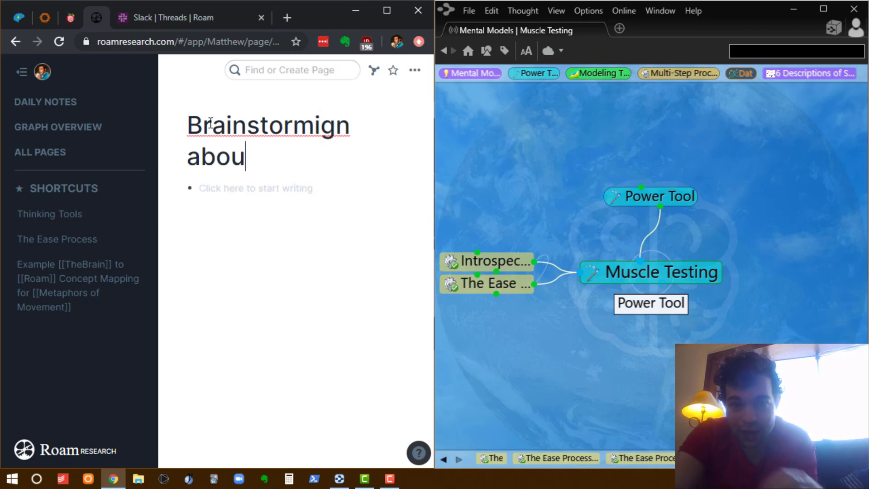
pyautogui.press('BackSpace')
pyautogui.press('BackSpace')
pyautogui.press('BackSpace')
pyautogui.press('BackSpace')
pyautogui.press('BackSpace')
pyautogui.press('BackSpace')
pyautogui.press('BackSpace')
pyautogui.press('BackSpace')
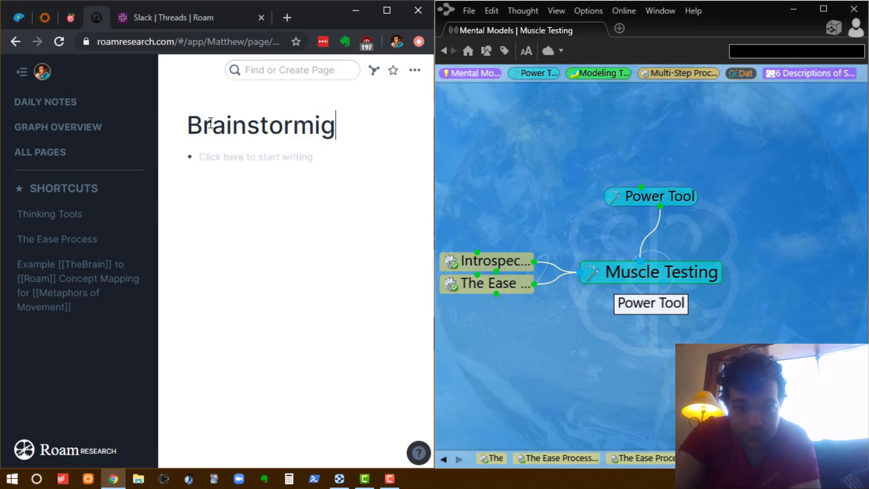
pyautogui.write('ng about DX')
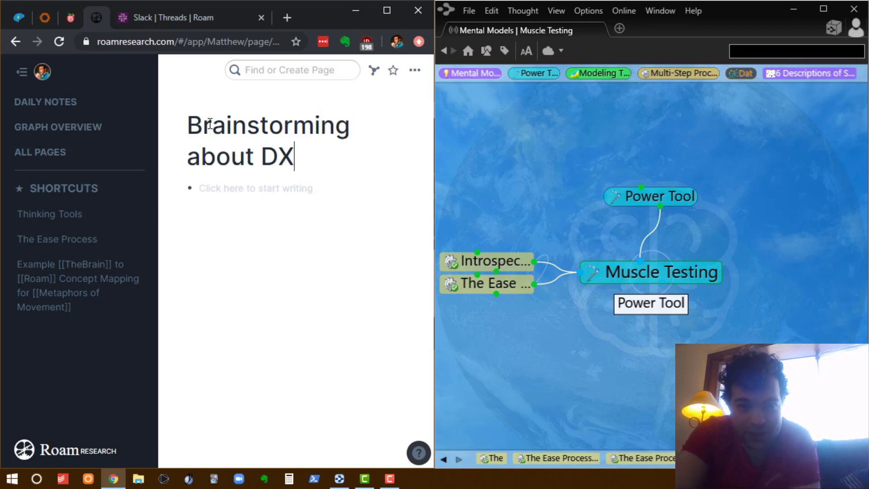
pyautogui.press('BackSpace')
pyautogui.press('BackSpace')
pyautogui.write('XYZ')
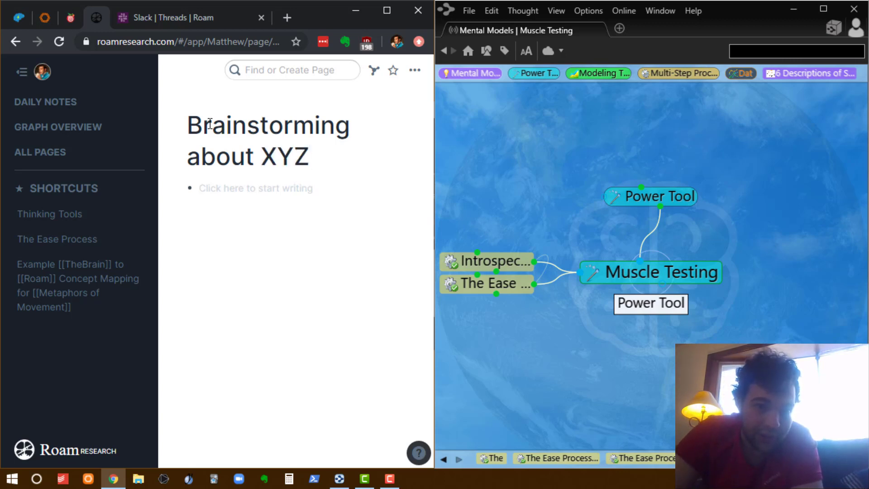
pyautogui.click(208, 191)
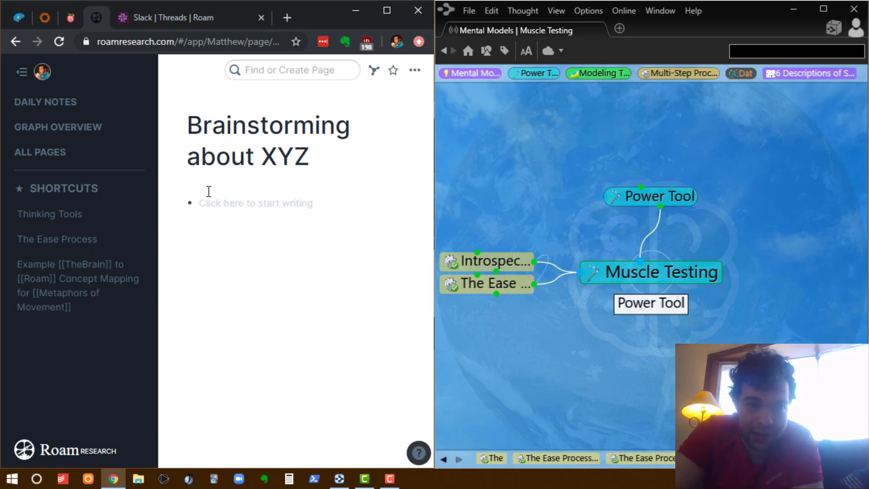
# Add the first block 'Is related to [[ABC]]' so ABC becomes a linked page.
pyautogui.click(219, 198)
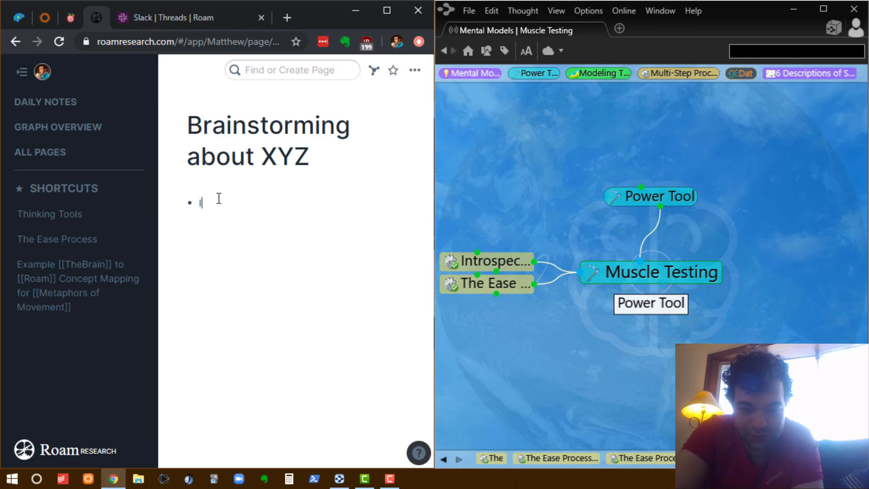
pyautogui.write('Is related to ABC')
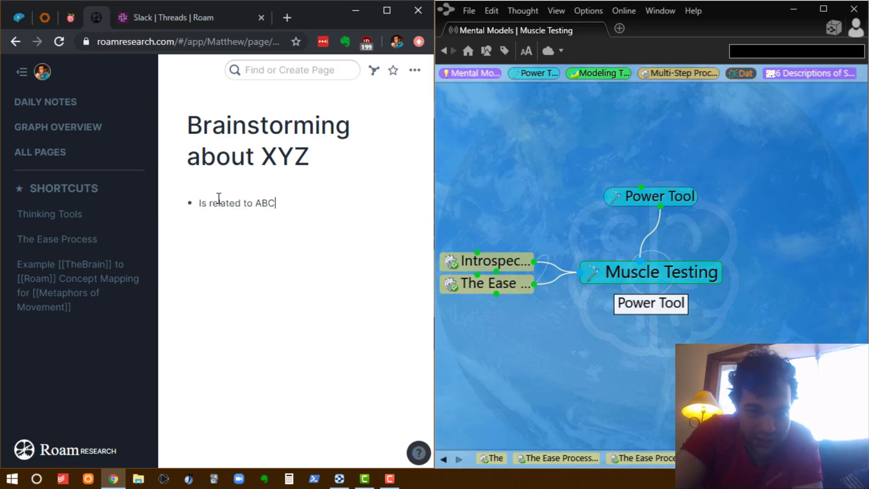
pyautogui.press('BackSpace')
pyautogui.press('BackSpace')
pyautogui.press('BackSpace')
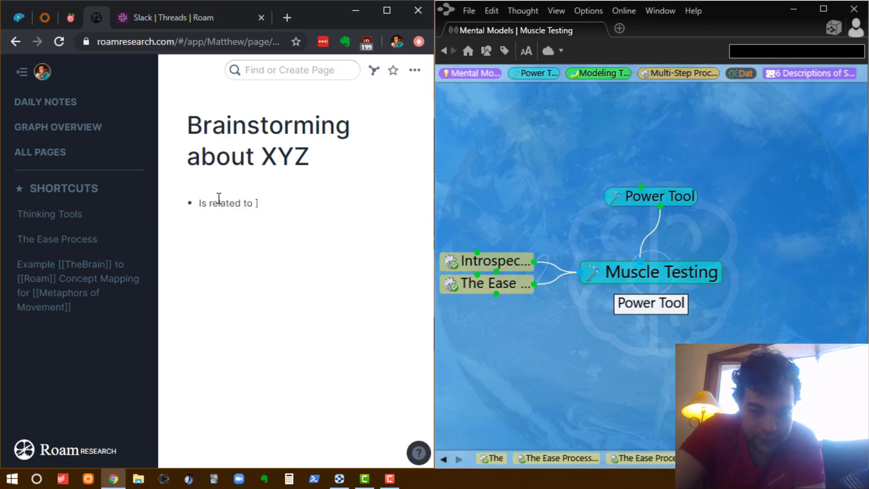
pyautogui.write('[[ABC')
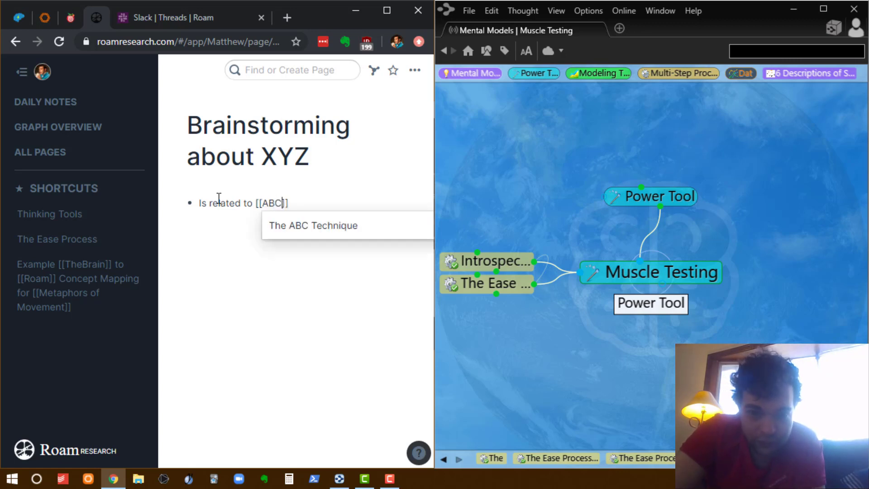
pyautogui.click(325, 165)
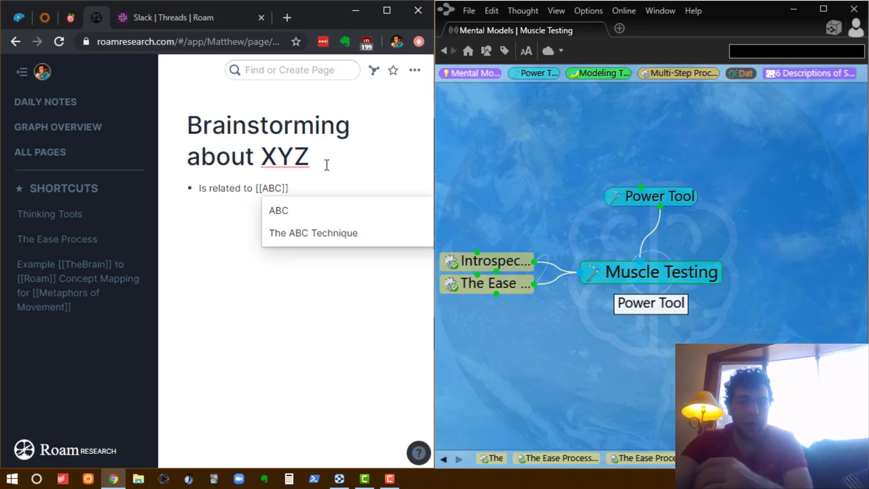
pyautogui.click(300, 210)
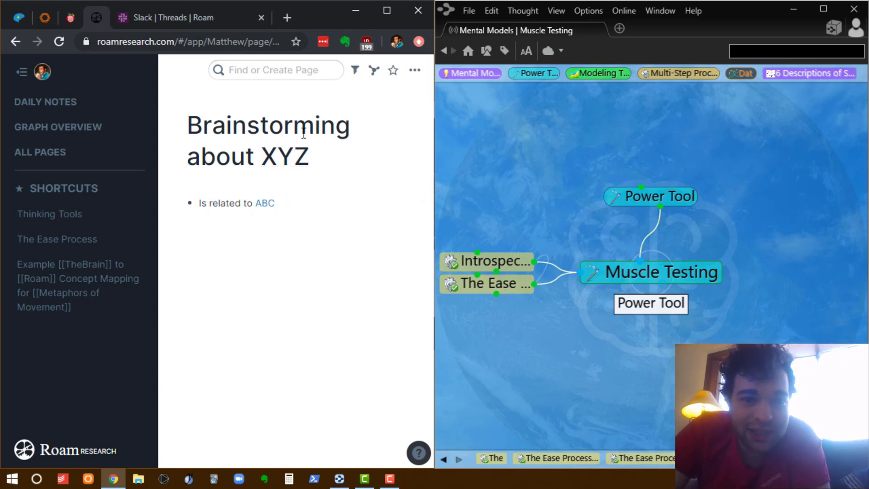
# On the ABC page, write the block 'Related to [[LMP]]'.
pyautogui.click(263, 203)
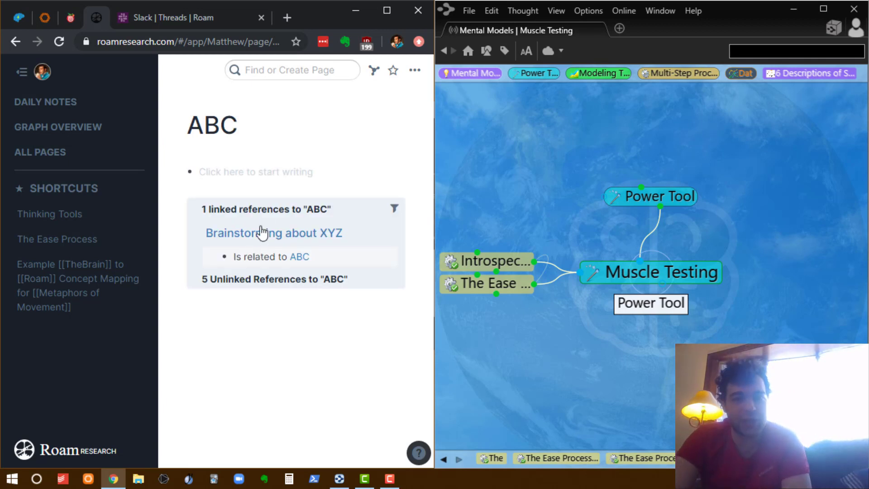
pyautogui.click(250, 165)
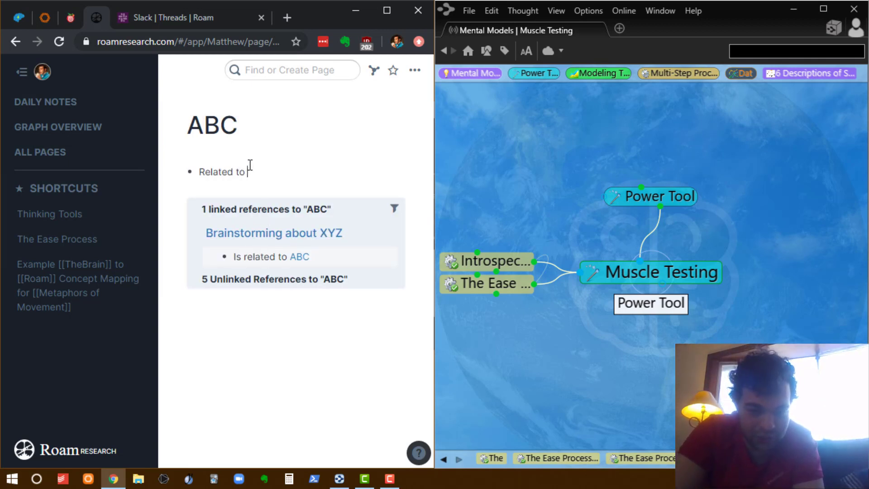
pyautogui.write('Related to [[')
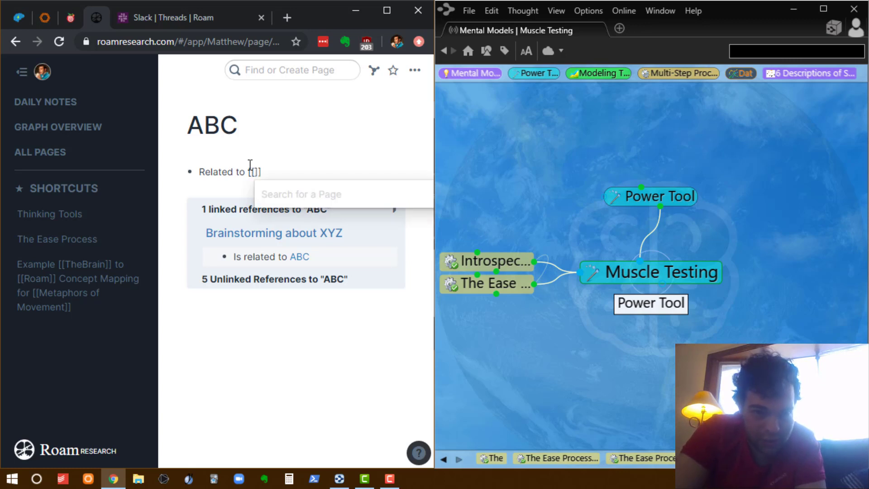
pyautogui.press('BackSpace')
pyautogui.write('[')
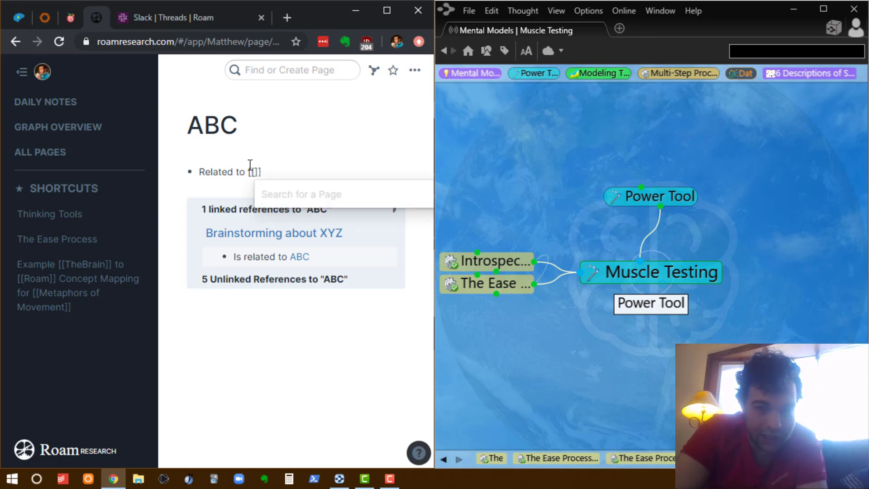
pyautogui.write('LMP')
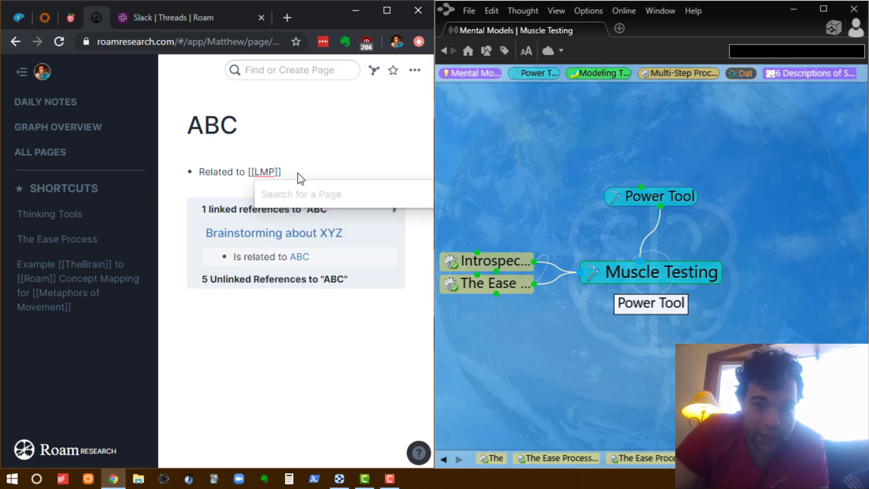
pyautogui.press('Escape')
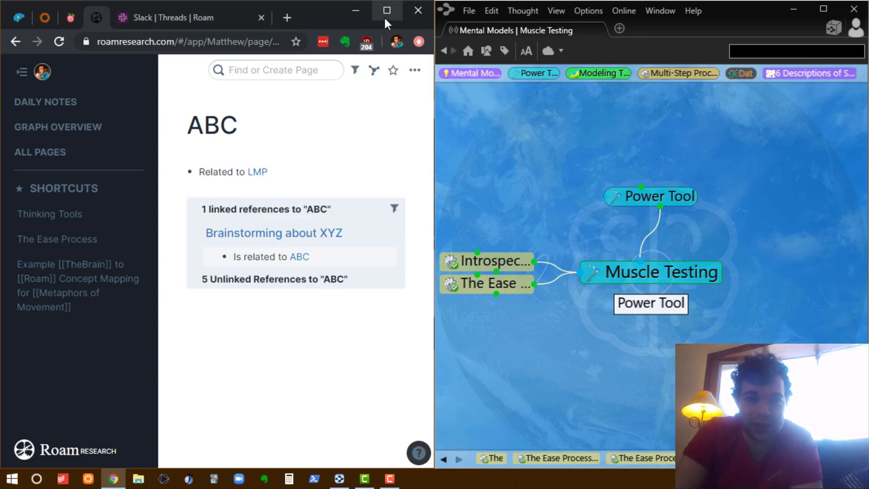
# Show the Graph of ABC in the sidebar and open LMP from its node.
pyautogui.click(377, 68)
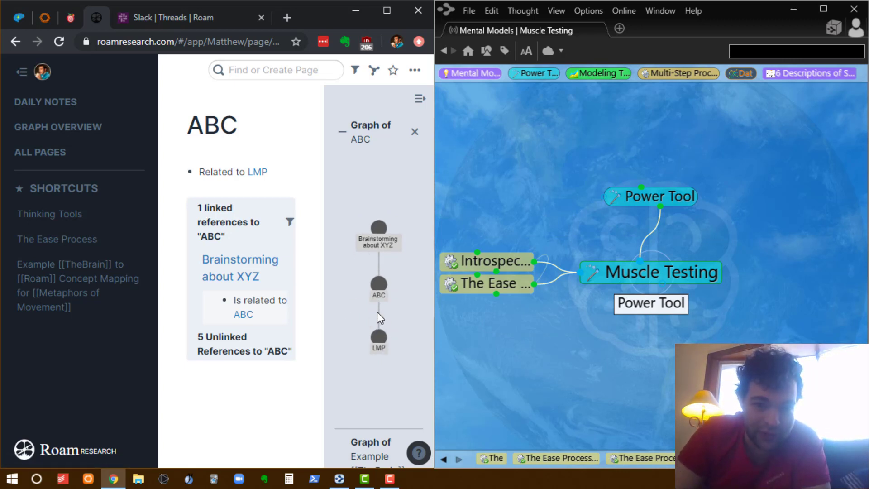
pyautogui.click(381, 340)
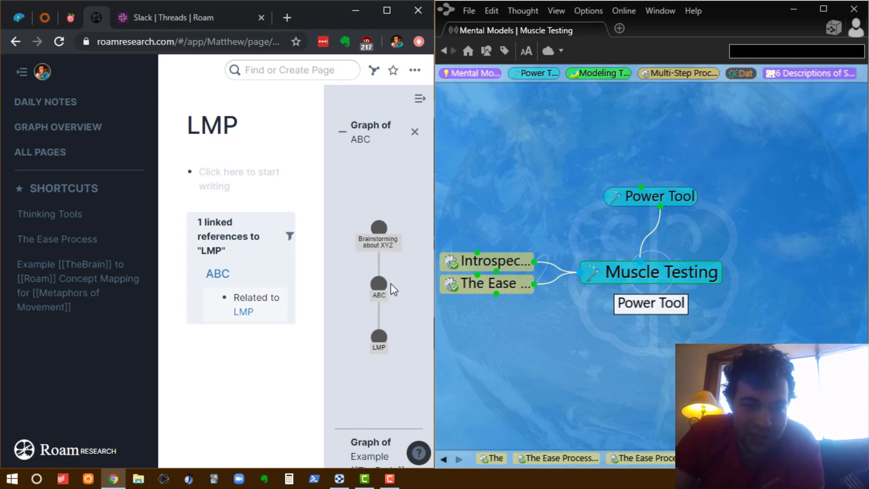
# Shift the ABC node rightward in the sidebar graph and begin an empty first block on LMP.
pyautogui.moveTo(366, 275); pyautogui.dragTo(395, 275)
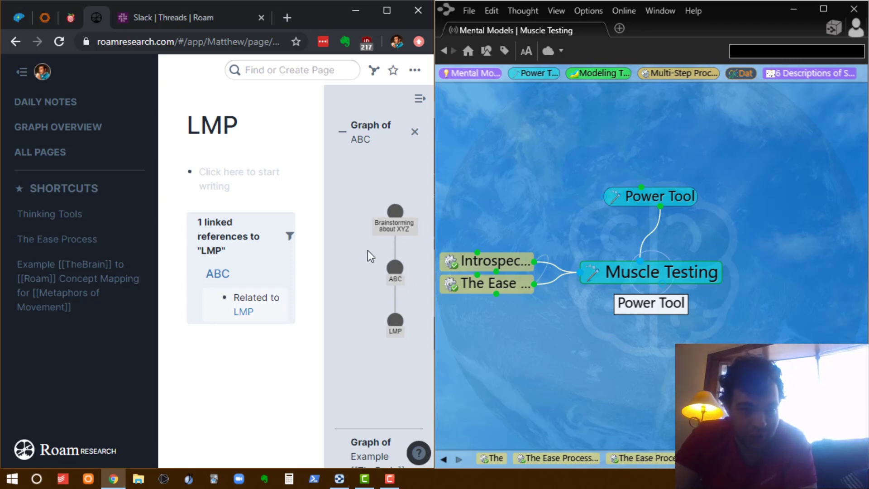
pyautogui.click(230, 167)
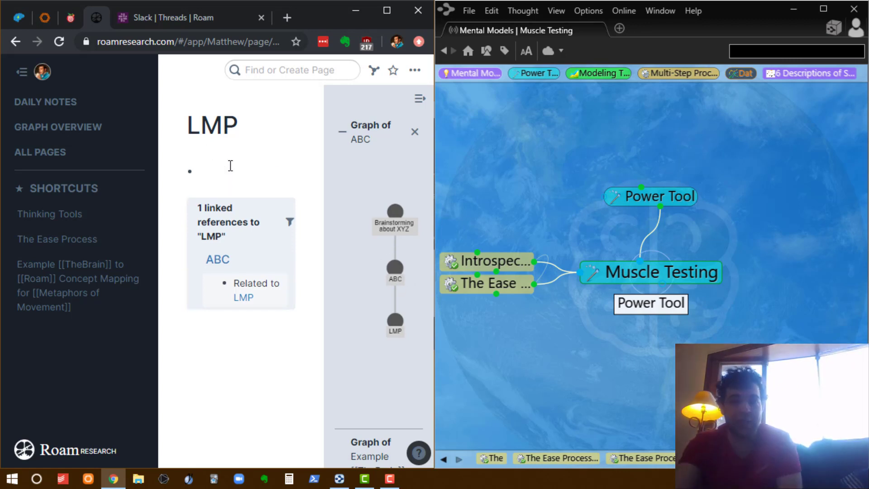